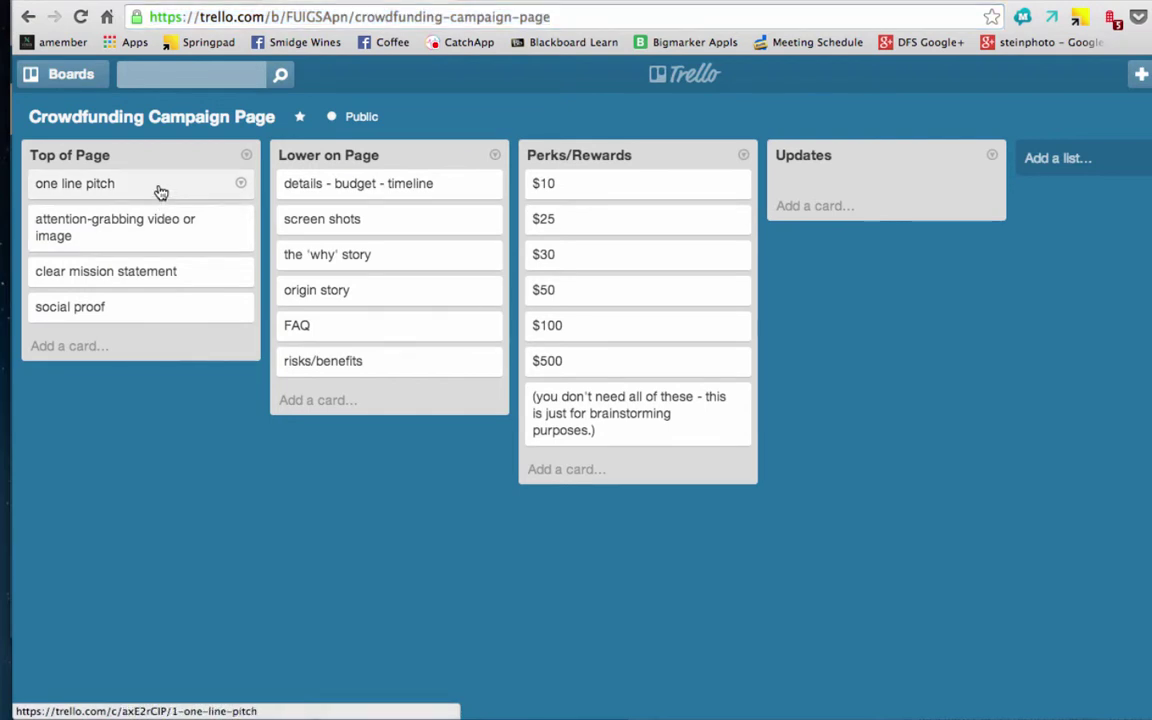
Move the $500 card briefly to Lower on Page, then back into Perks/Rewards.
{"action": "left_click_drag", "start_coordinate": [161, 192], "coordinate": [161, 246]}
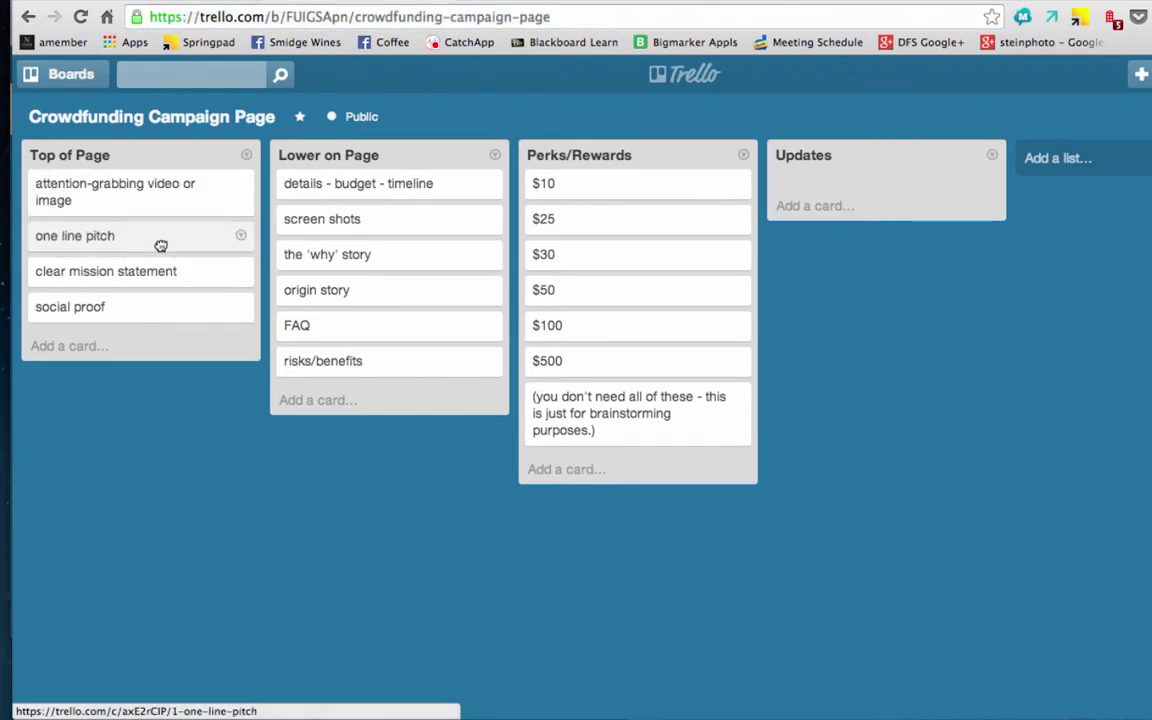
{"action": "left_click", "coordinate": [161, 245]}
{"action": "left_click", "coordinate": [145, 205]}
{"action": "left_click_drag", "start_coordinate": [198, 236], "coordinate": [199, 177]}
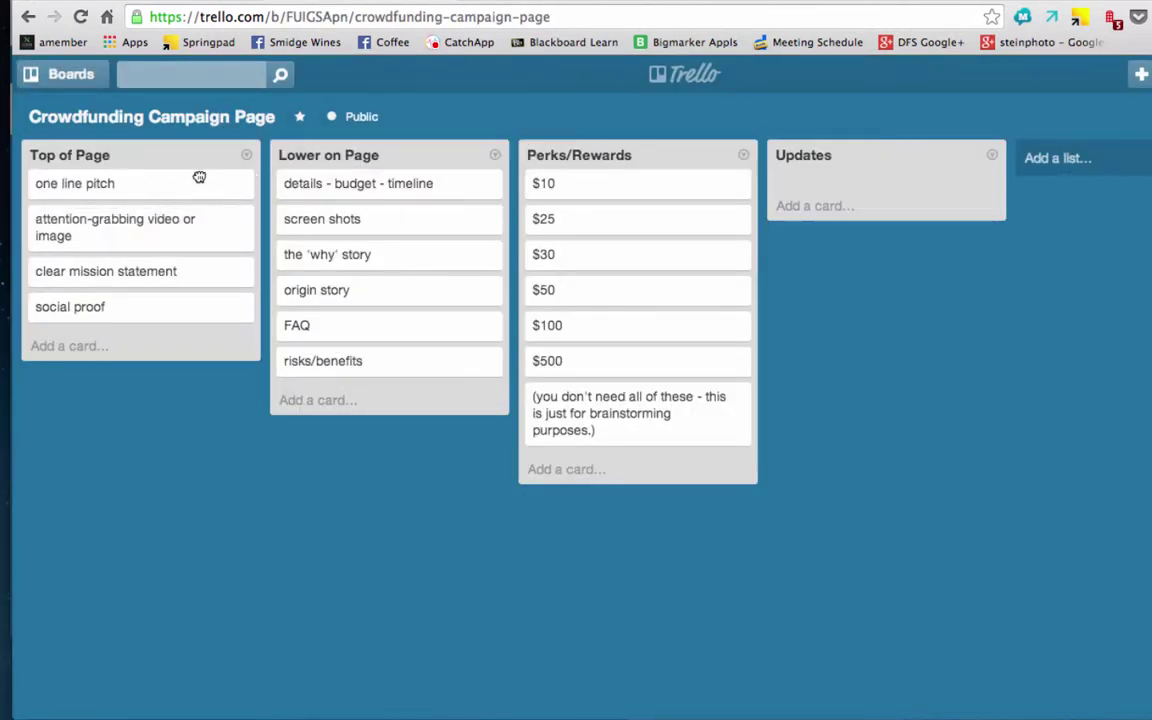
Add a $1000 card to Perks/Rewards and place it above the brainstorming note.
{"action": "left_click", "coordinate": [558, 470]}
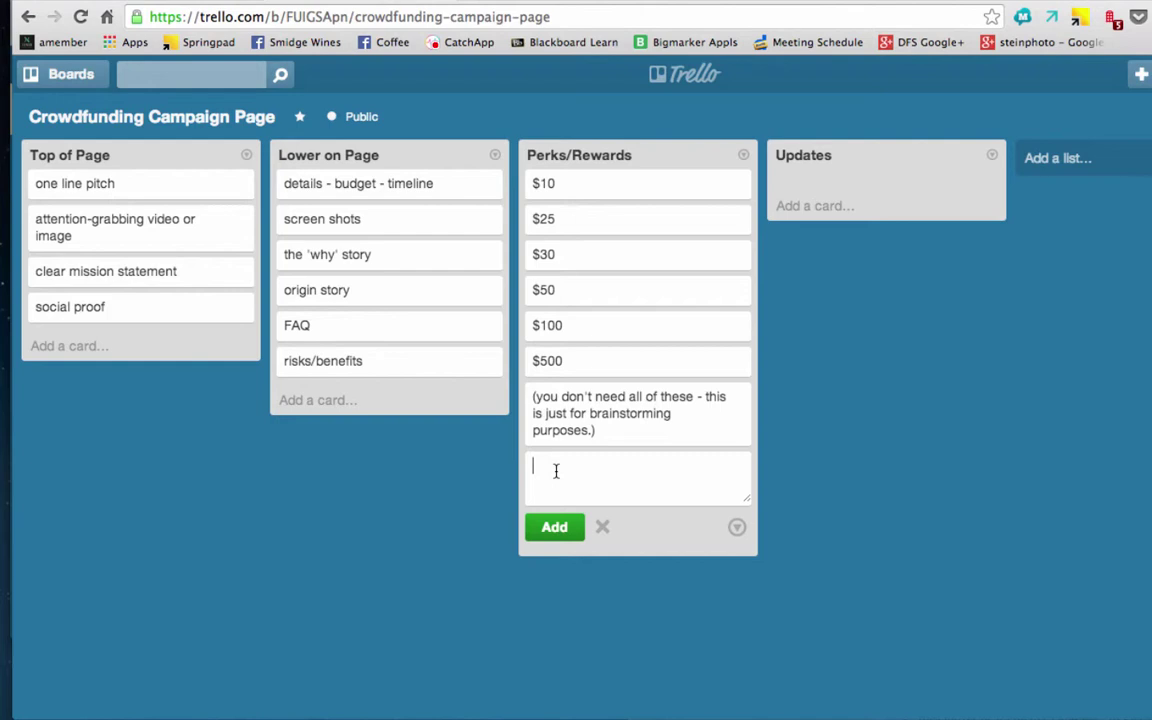
{"action": "type", "text": "$"}
{"action": "type", "text": "1000"}
{"action": "left_click", "coordinate": [561, 530]}
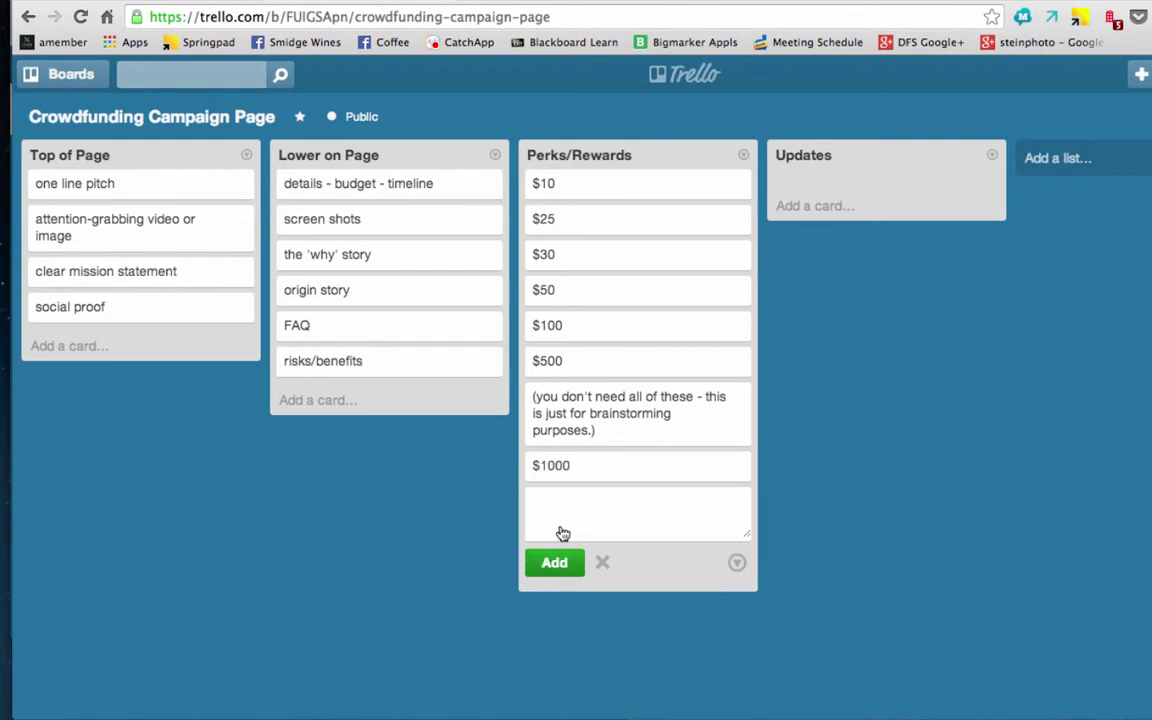
{"action": "mouse_move", "coordinate": [634, 466]}
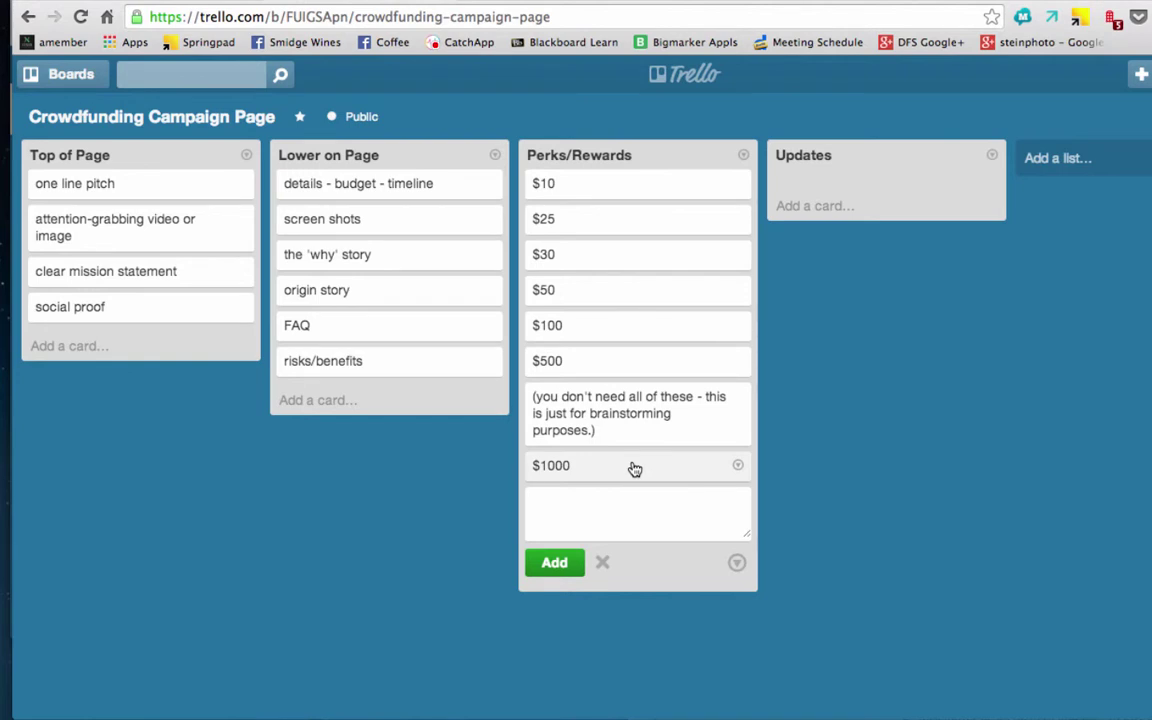
{"action": "left_click_drag", "start_coordinate": [634, 469], "coordinate": [633, 396]}
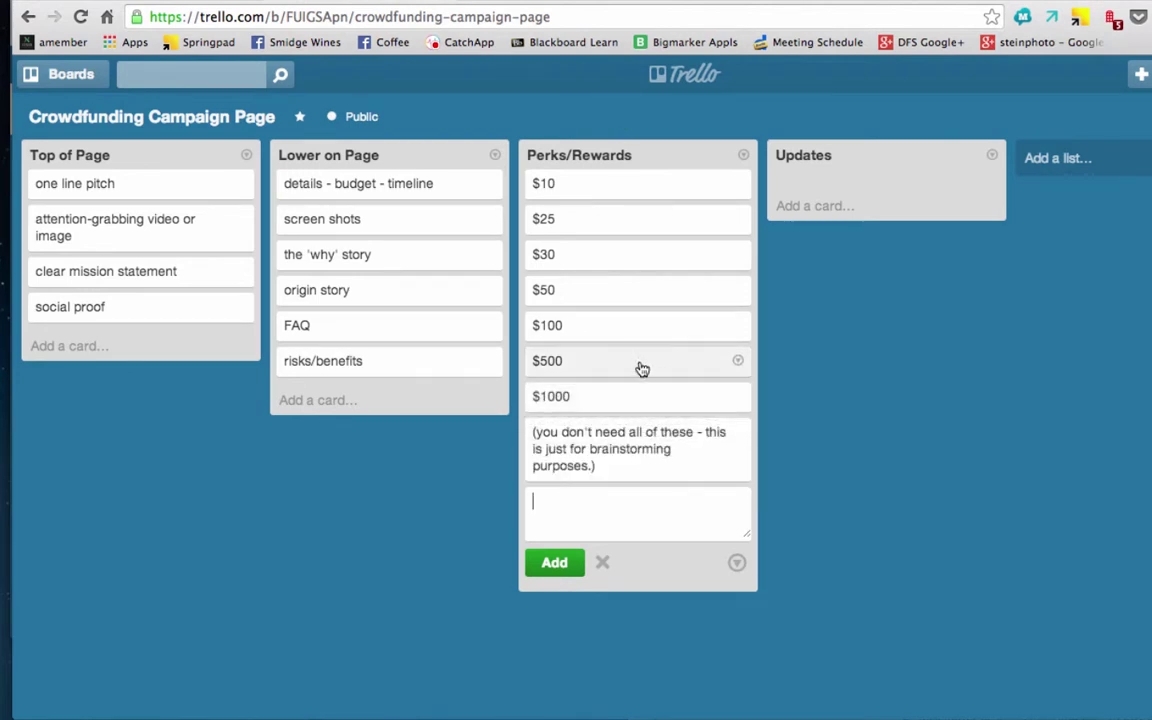
{"action": "mouse_move", "coordinate": [620, 364]}
{"action": "left_mouse_down"}
{"action": "mouse_move", "coordinate": [391, 365]}
{"action": "mouse_move", "coordinate": [623, 362]}
{"action": "left_mouse_up"}
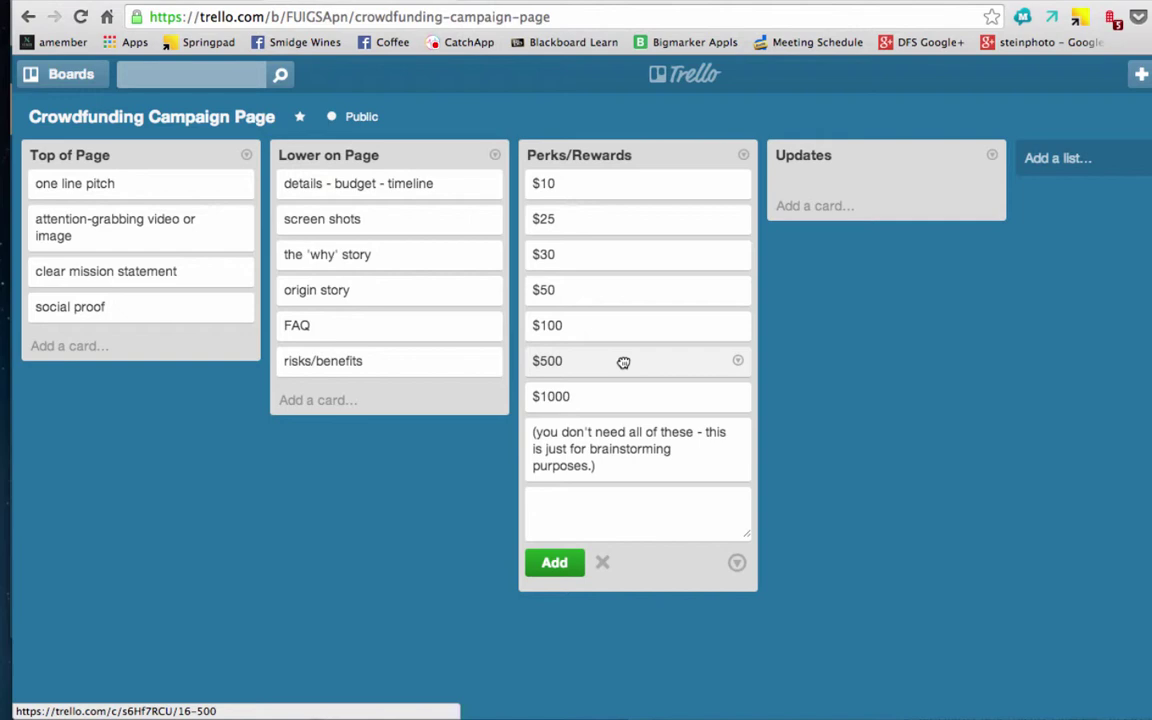
Create a new list named My Video.
{"action": "left_click", "coordinate": [1060, 163]}
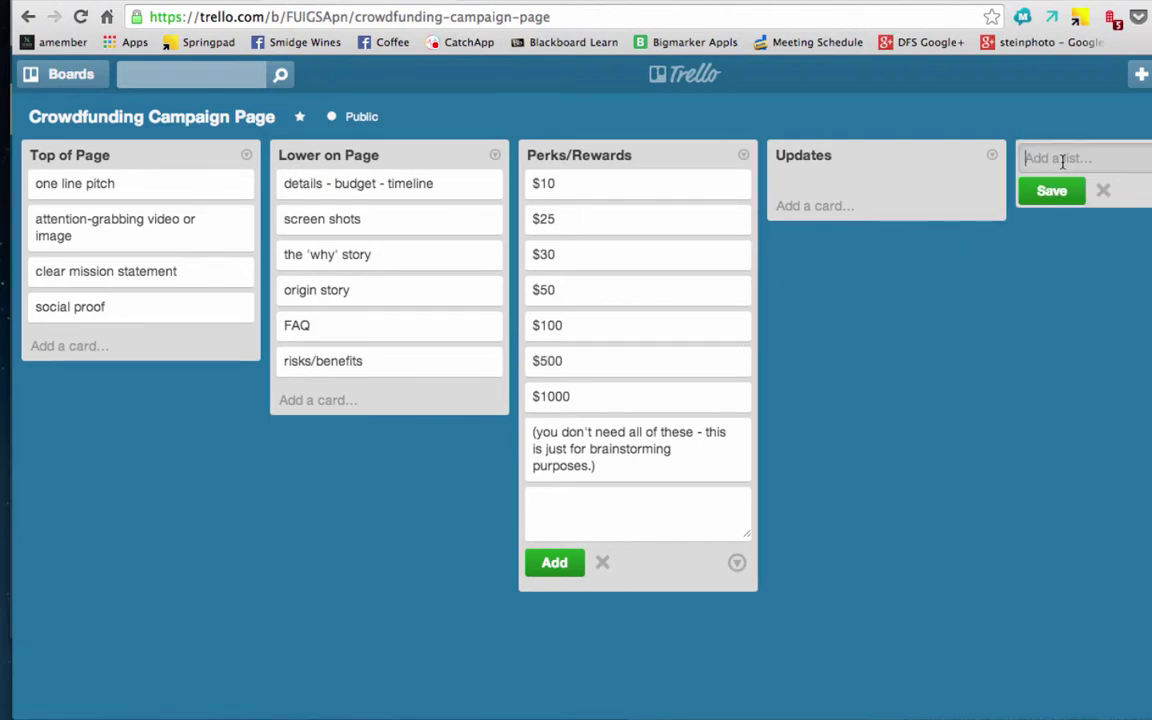
{"action": "type", "text": "My Video"}
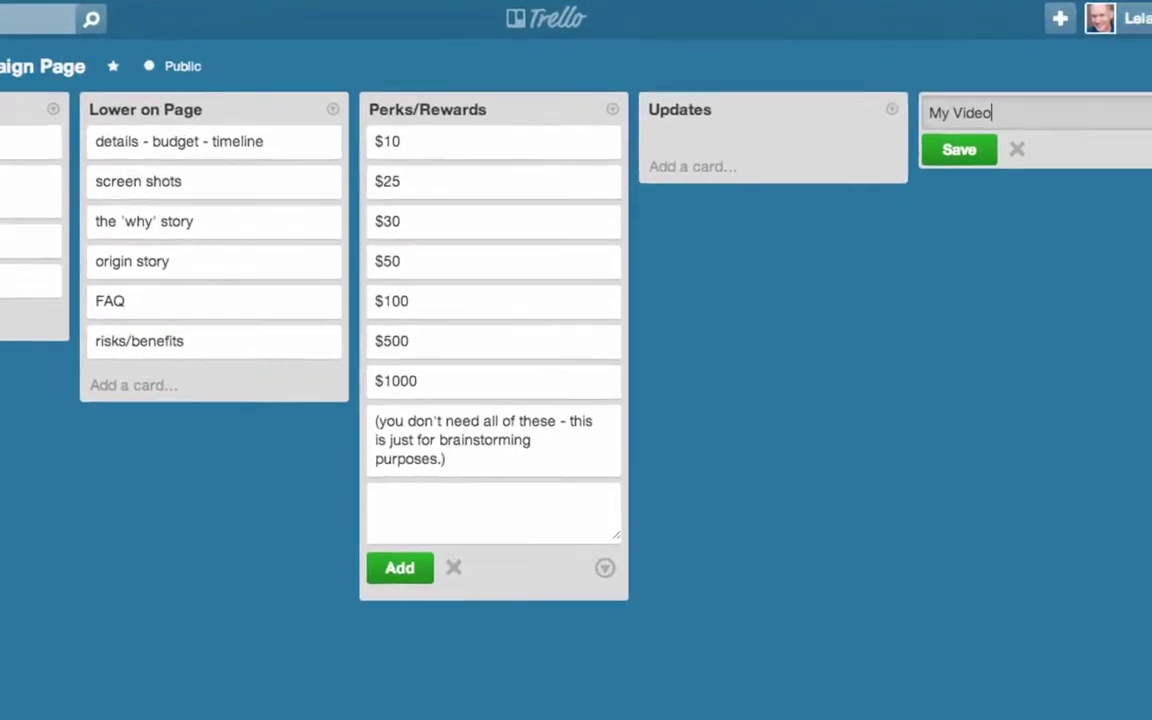
{"action": "left_click", "coordinate": [1051, 190]}
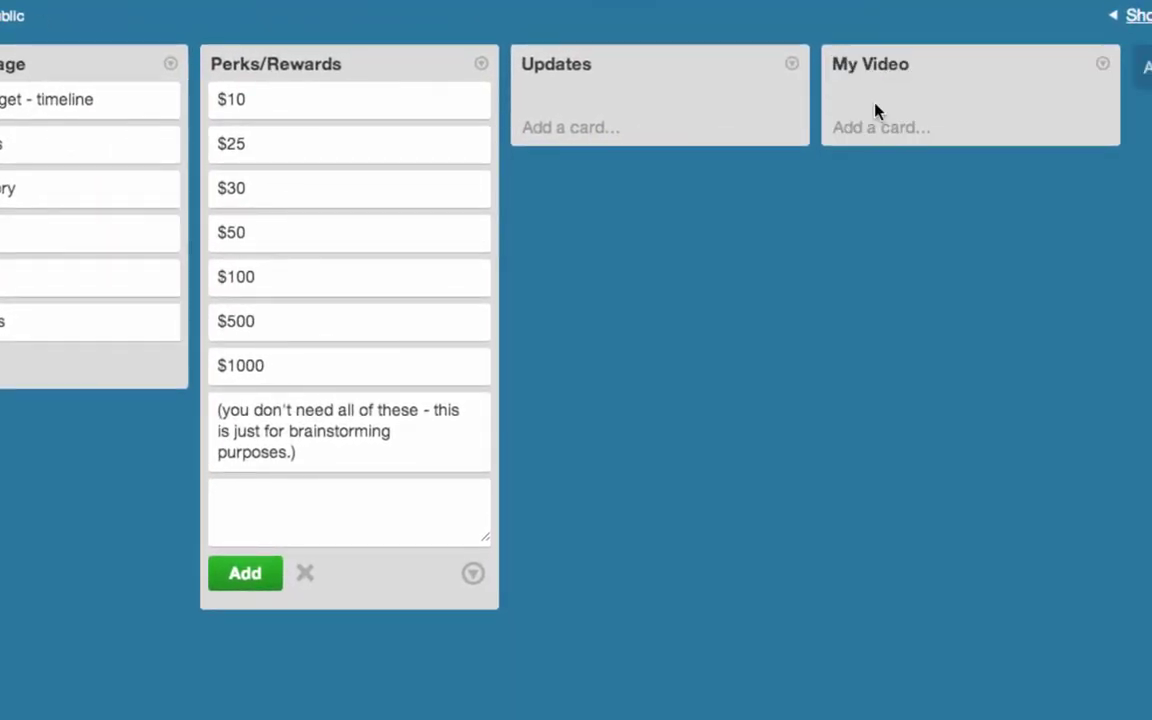
Fill My Video with My personal appeal, Sketches and Drawings, then Testimonials from others.
{"action": "left_click", "coordinate": [879, 130]}
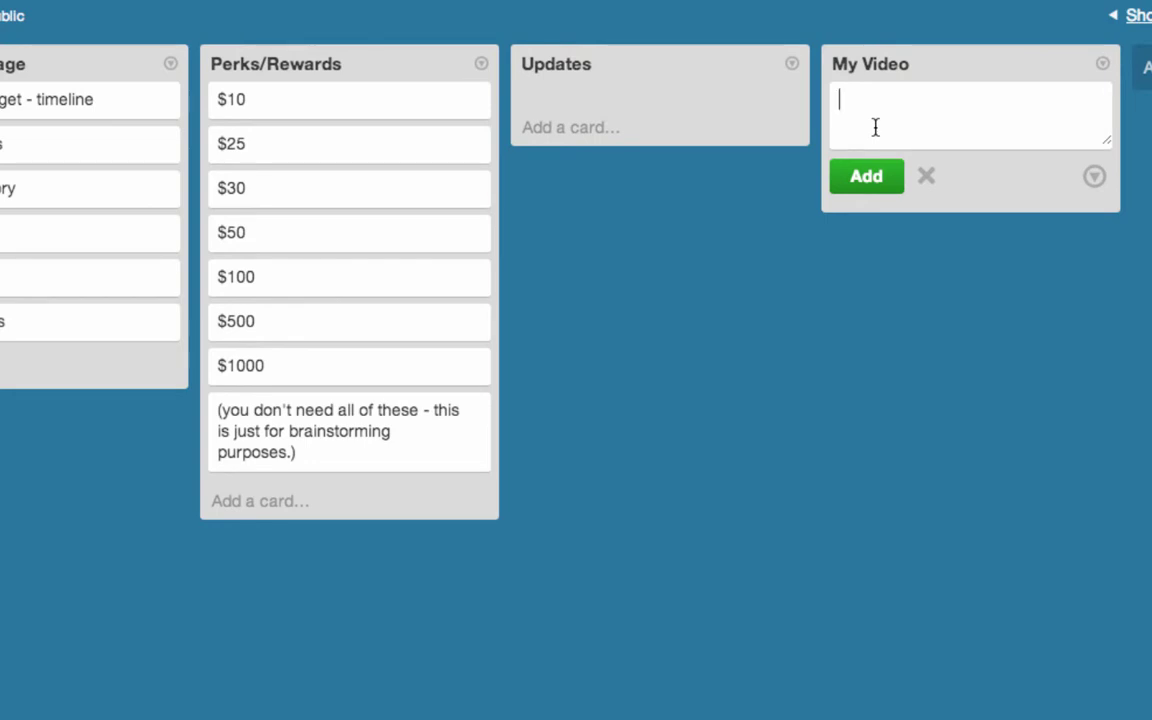
{"action": "type", "text": "M"}
{"action": "type", "text": "y personal appeal"}
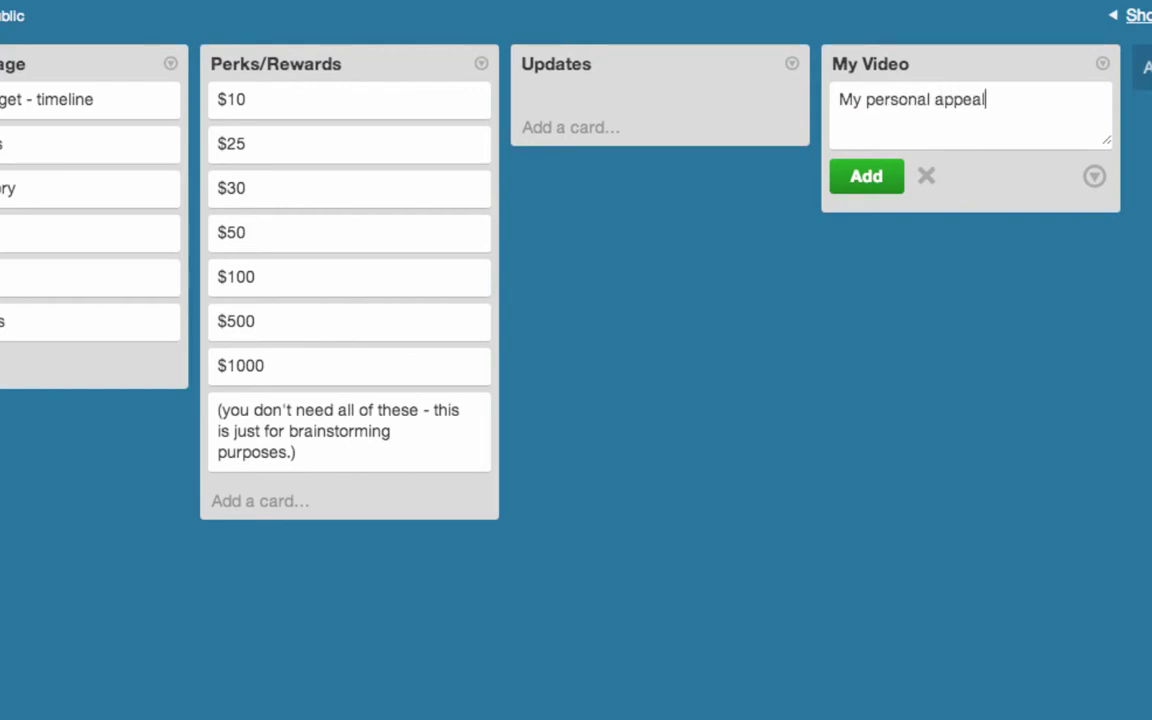
{"action": "key", "text": "Return"}
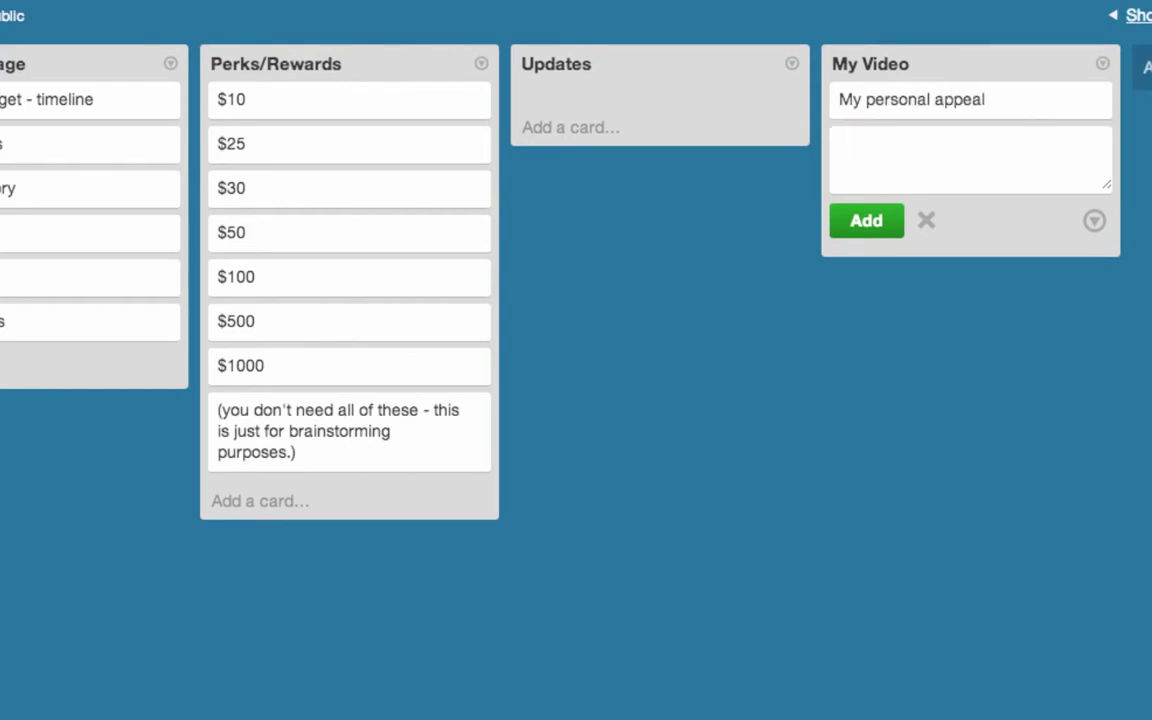
{"action": "type", "text": "Testimonials"}
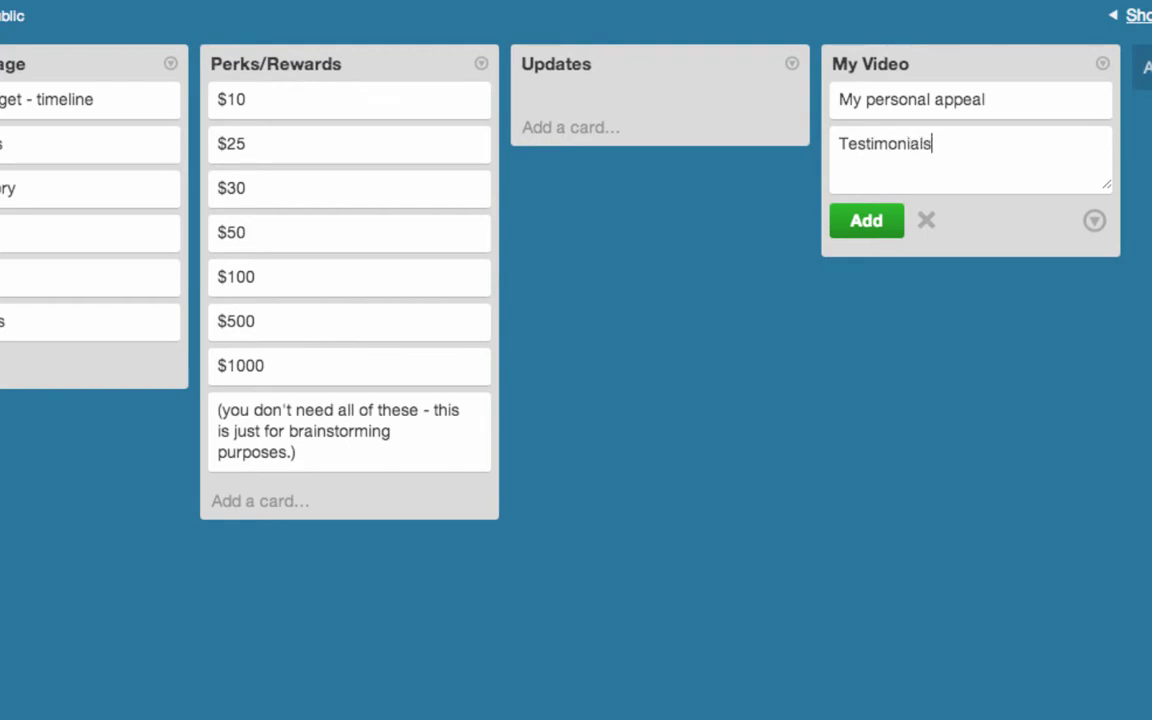
{"action": "type", "text": " fr"}
{"action": "type", "text": "om "}
{"action": "type", "text": "others"}
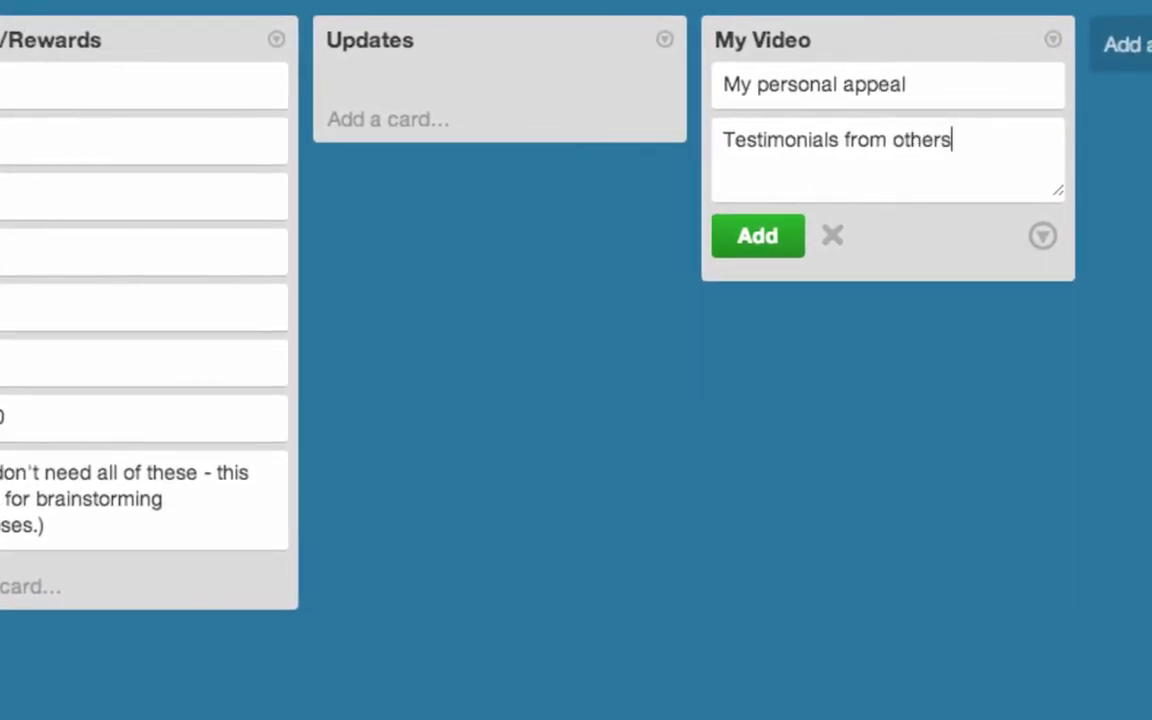
{"action": "key", "text": "Return"}
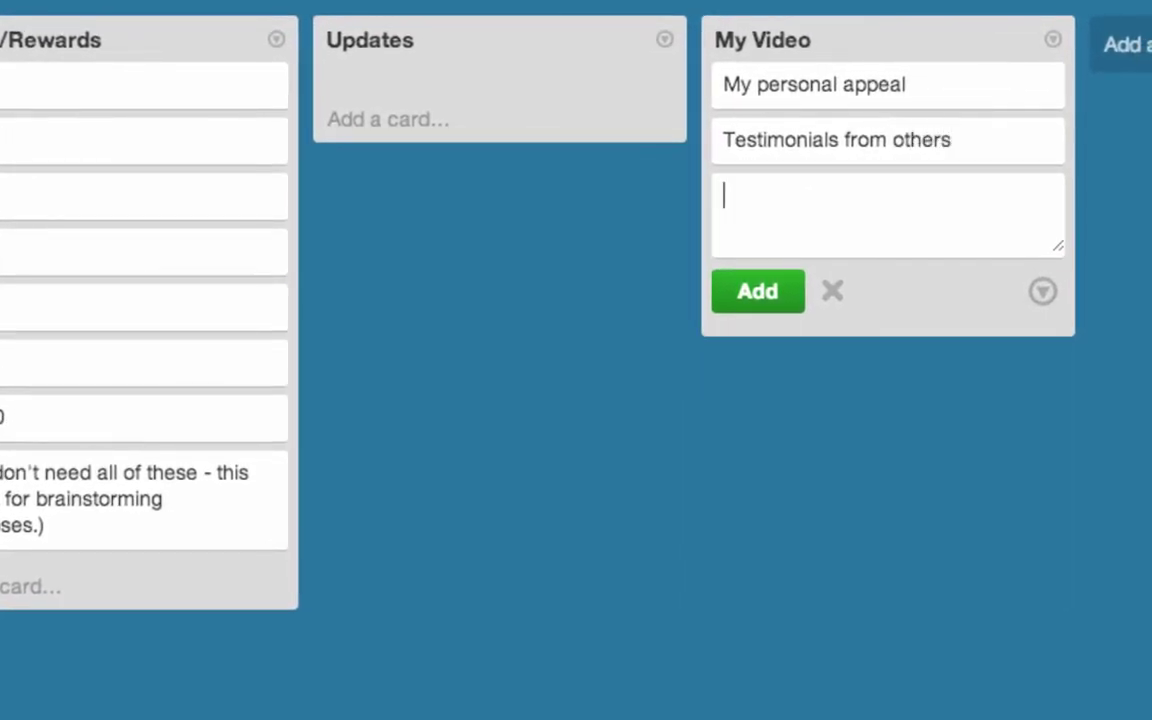
{"action": "type", "text": "Sketche"}
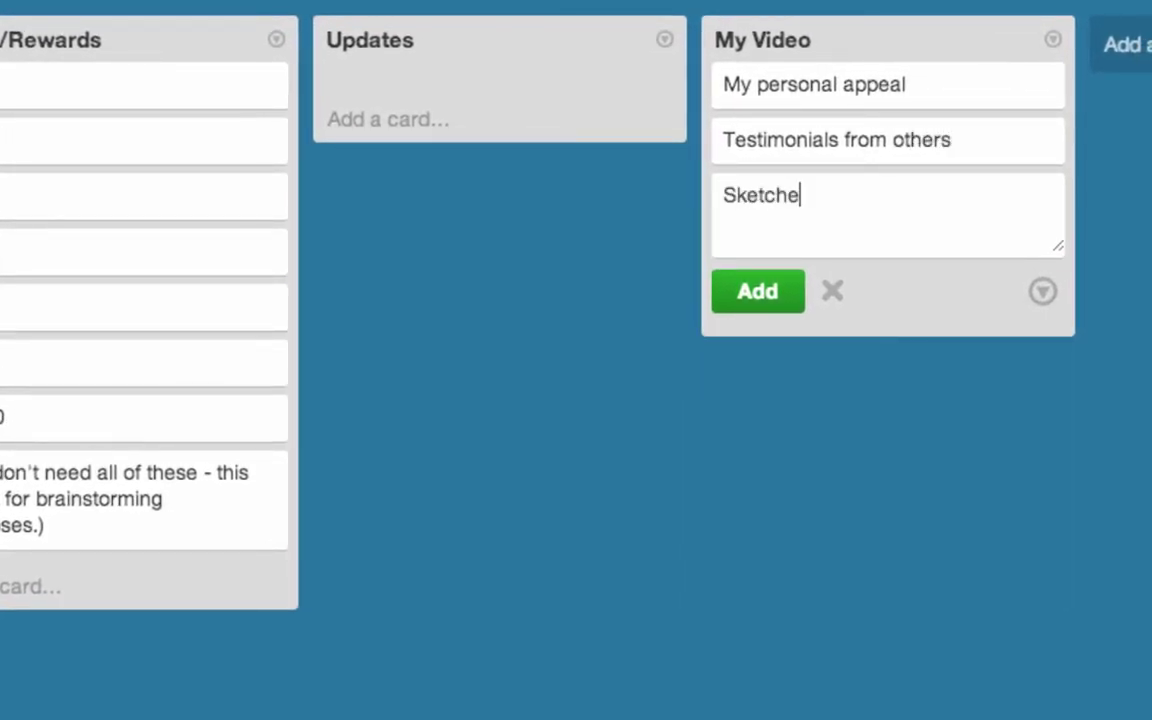
{"action": "type", "text": "s and Dra"}
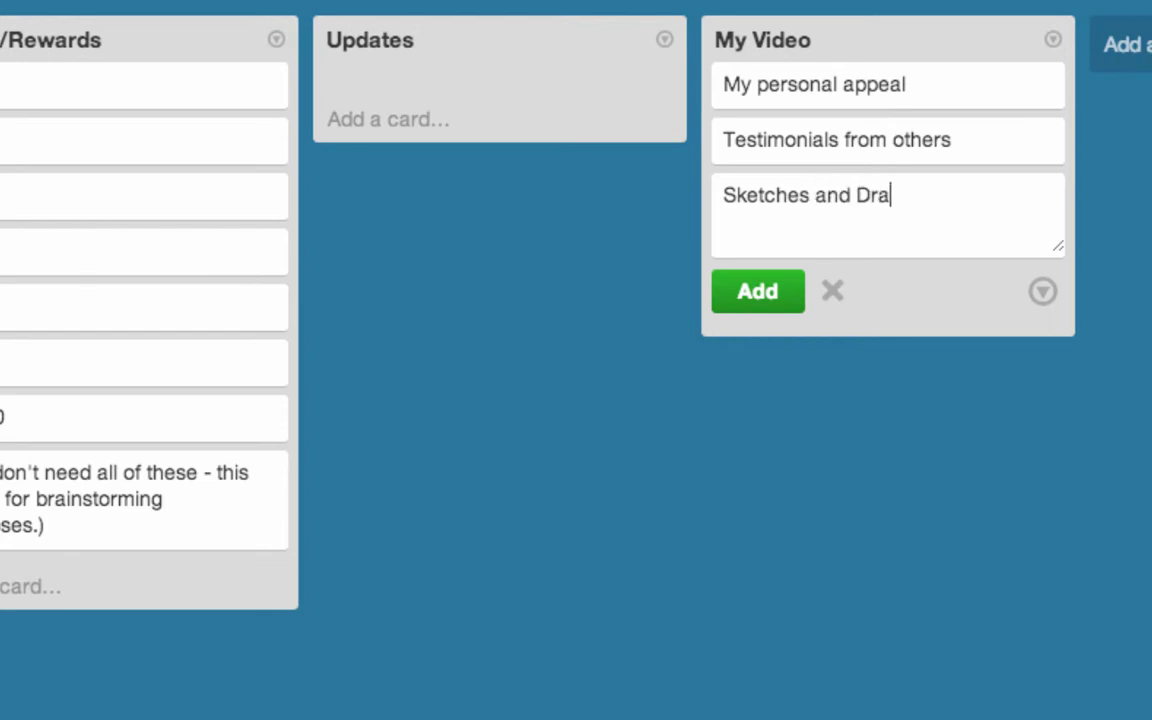
{"action": "type", "text": "wings"}
{"action": "key", "text": "Return"}
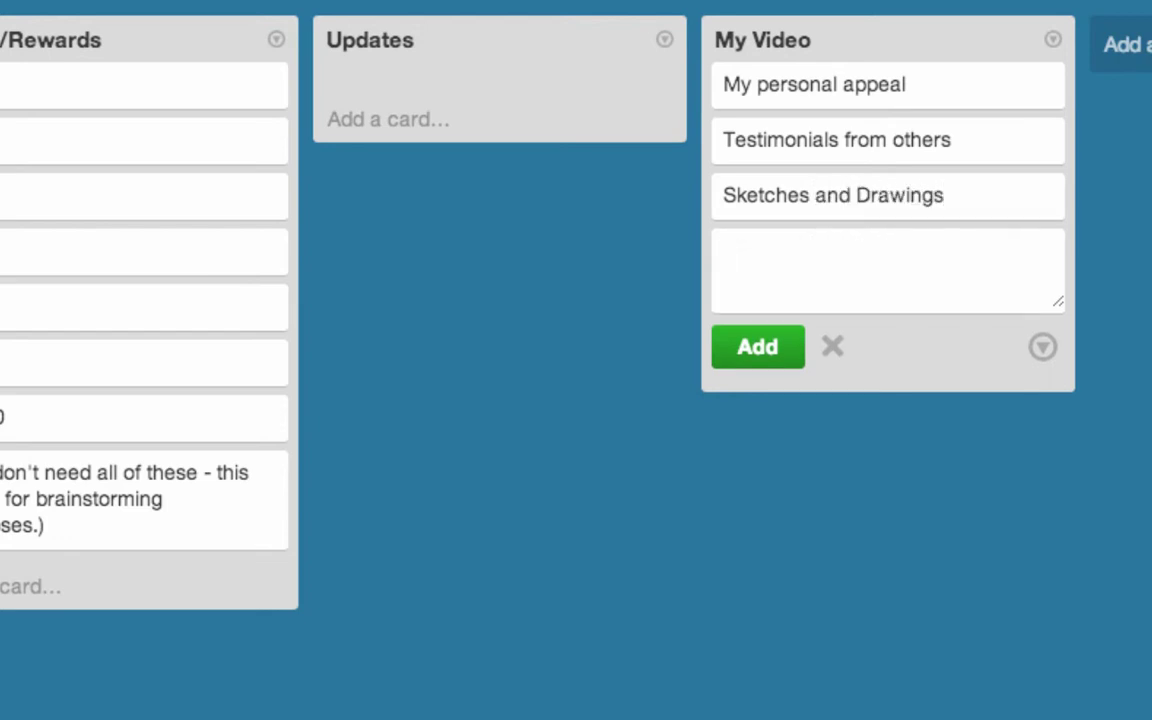
{"action": "mouse_move", "coordinate": [880, 195]}
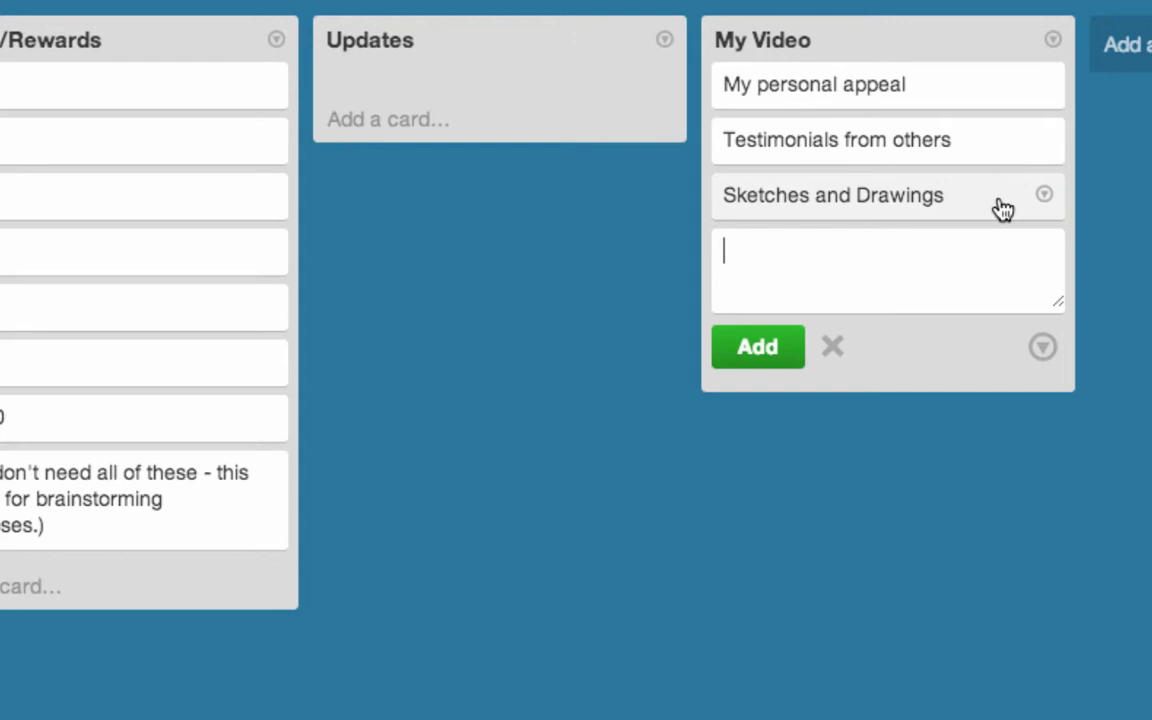
{"action": "mouse_move", "coordinate": [1003, 207]}
{"action": "left_mouse_down"}
{"action": "mouse_move", "coordinate": [988, 73]}
{"action": "mouse_move", "coordinate": [988, 147]}
{"action": "left_mouse_up"}
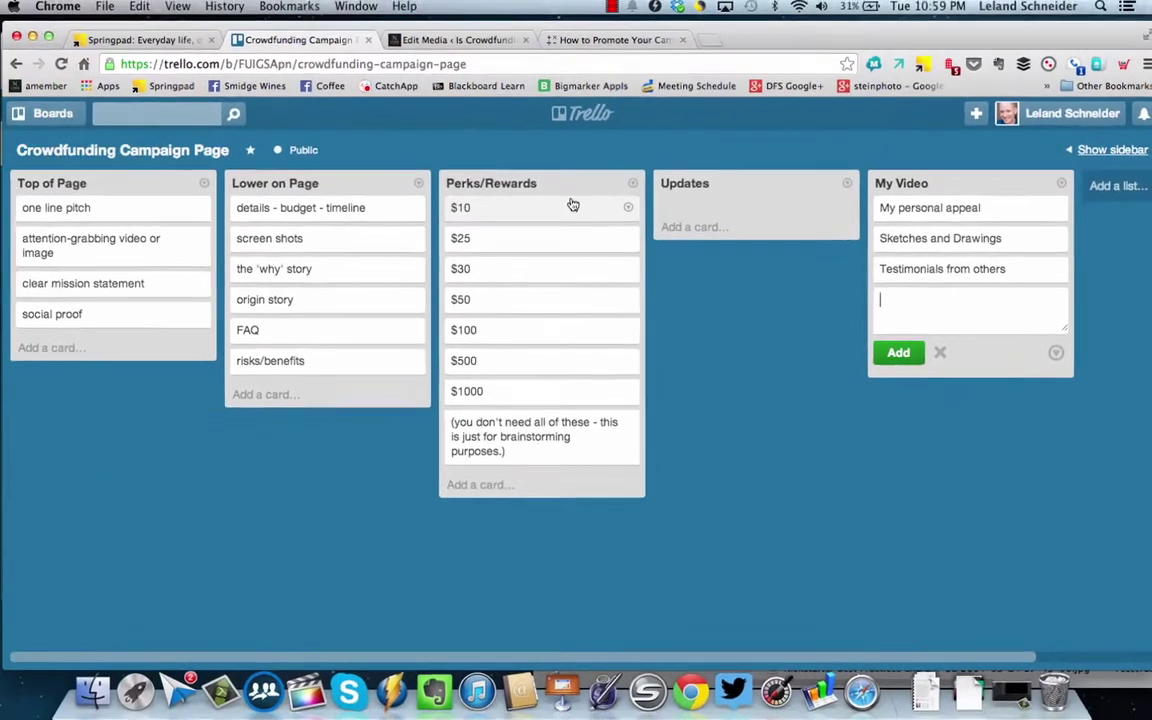
Give the $10 card the description '$10 reward level - will be a T-shirt.' and close it.
{"action": "left_click", "coordinate": [562, 212]}
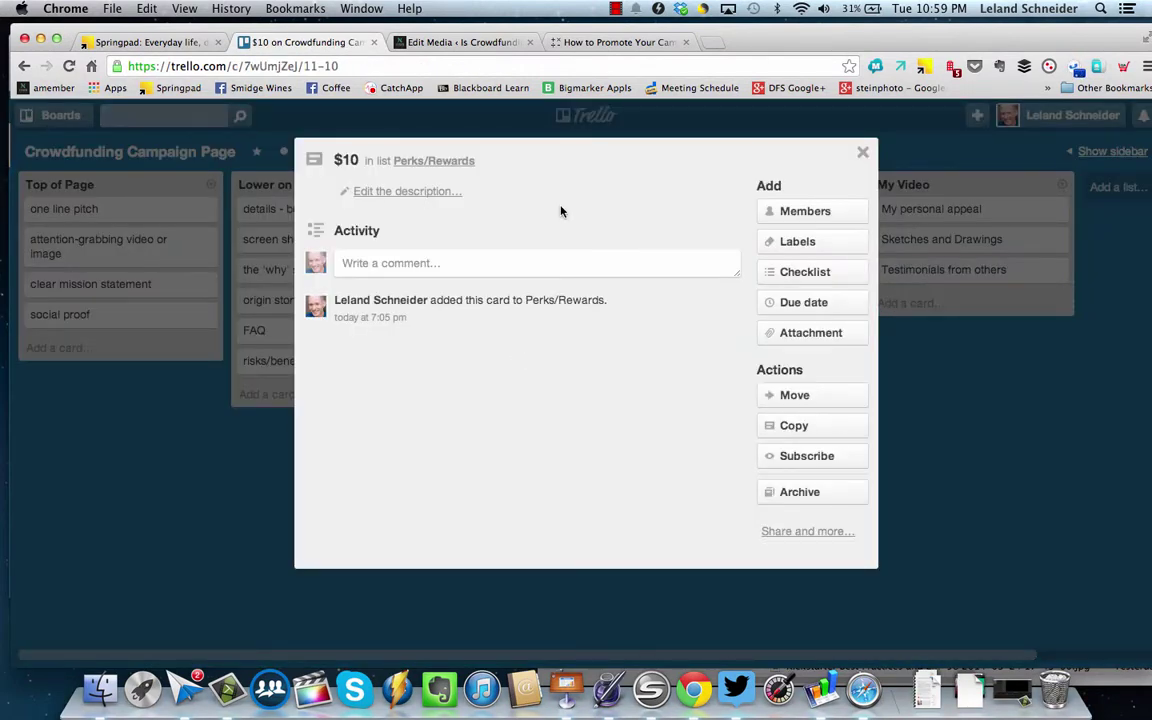
{"action": "left_click", "coordinate": [444, 192]}
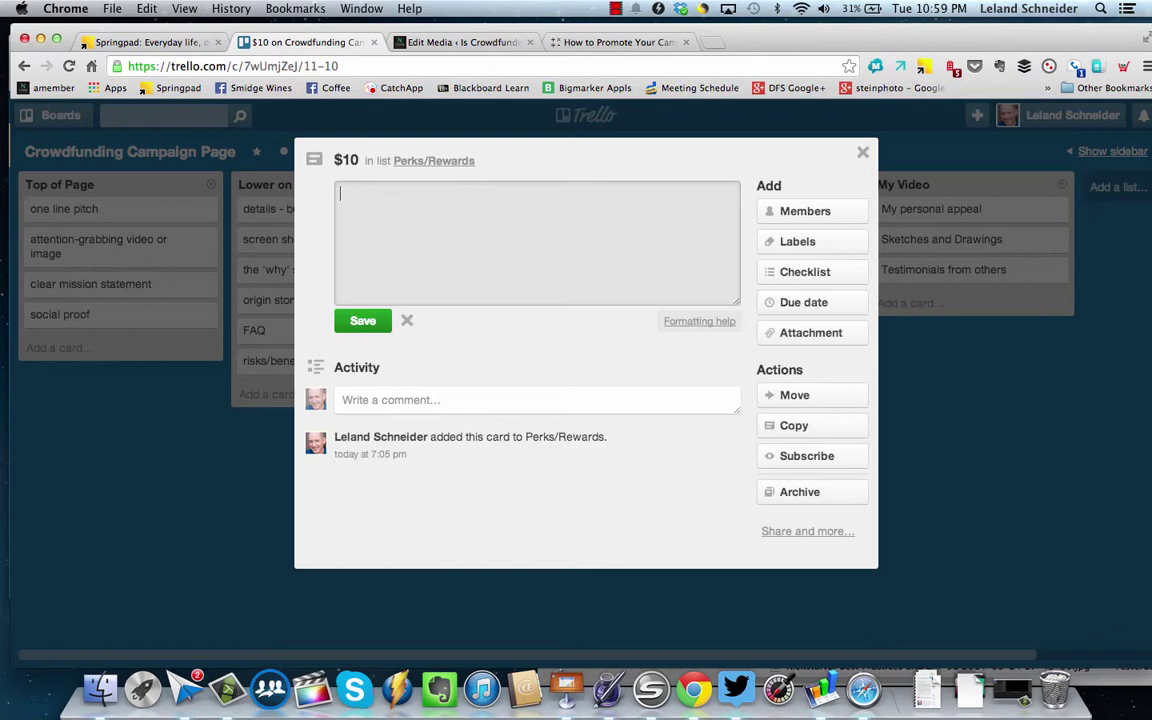
{"action": "type", "text": "$10"}
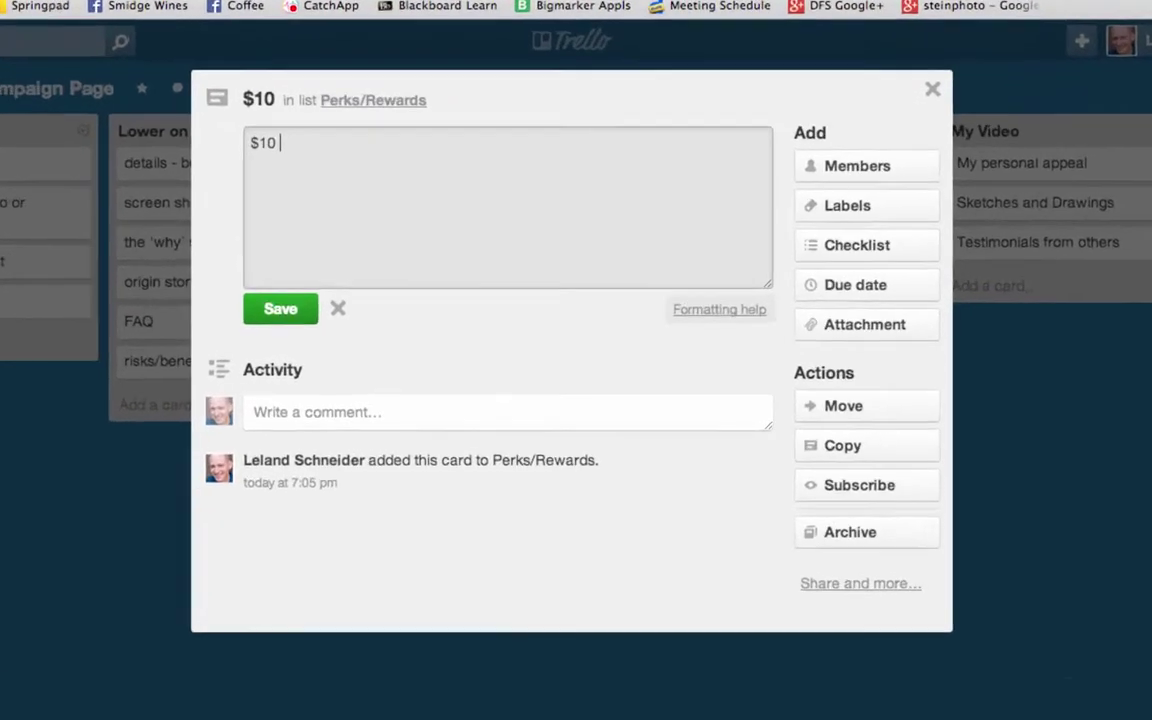
{"action": "type", "text": " reward level - wi"}
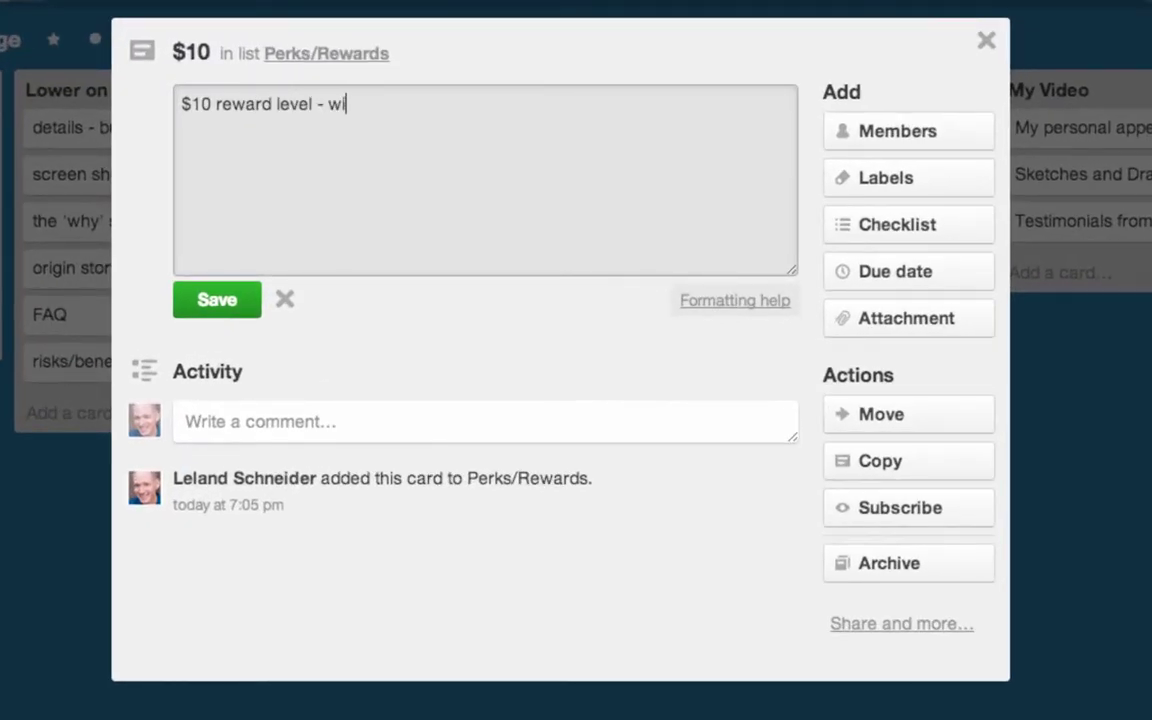
{"action": "type", "text": "ll be a T"}
{"action": "type", "text": "-shirt"}
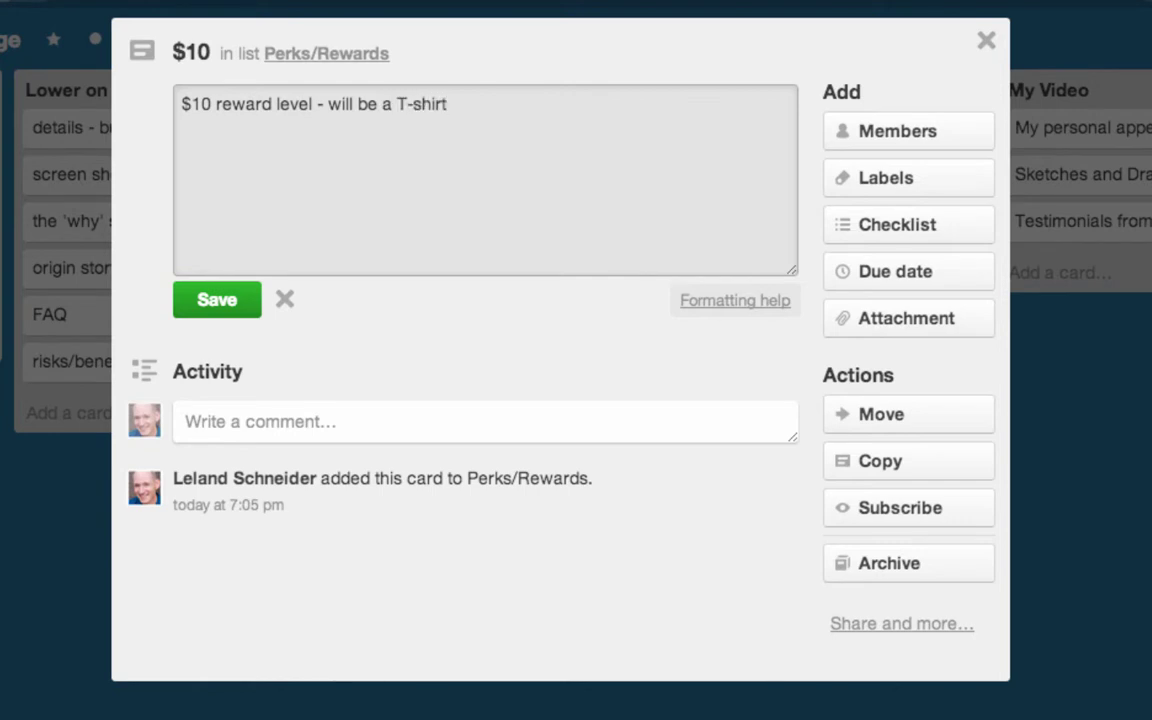
{"action": "type", "text": "."}
{"action": "left_click", "coordinate": [213, 303]}
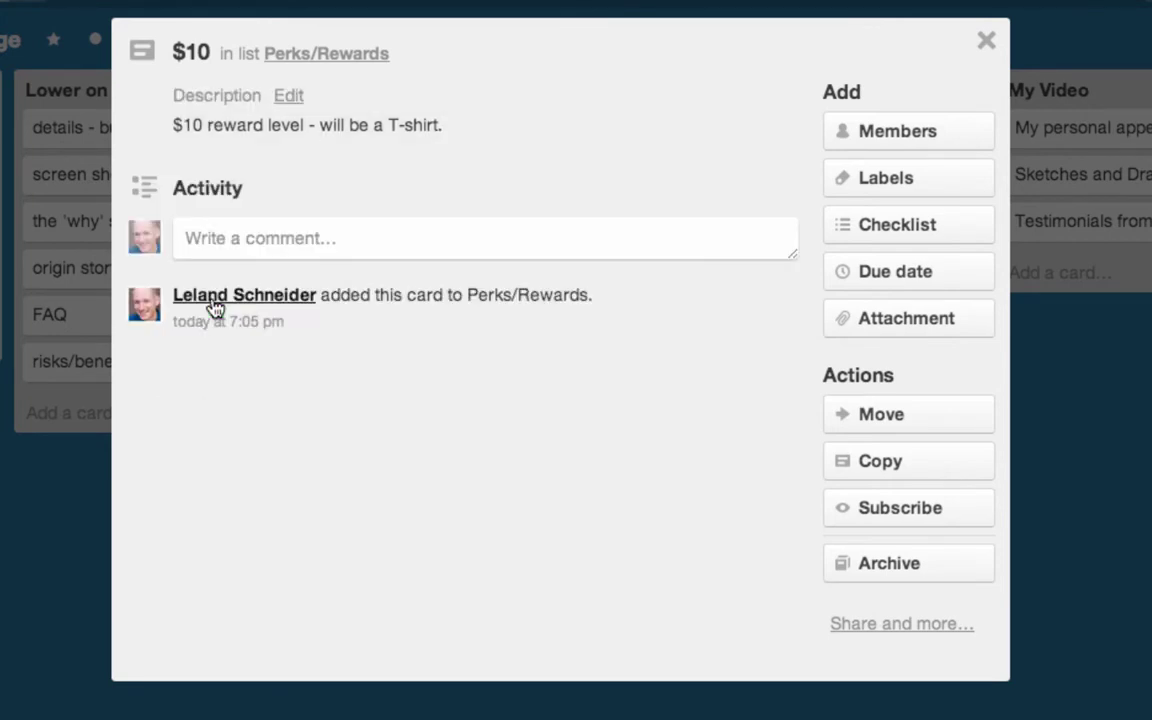
{"action": "left_click", "coordinate": [985, 43]}
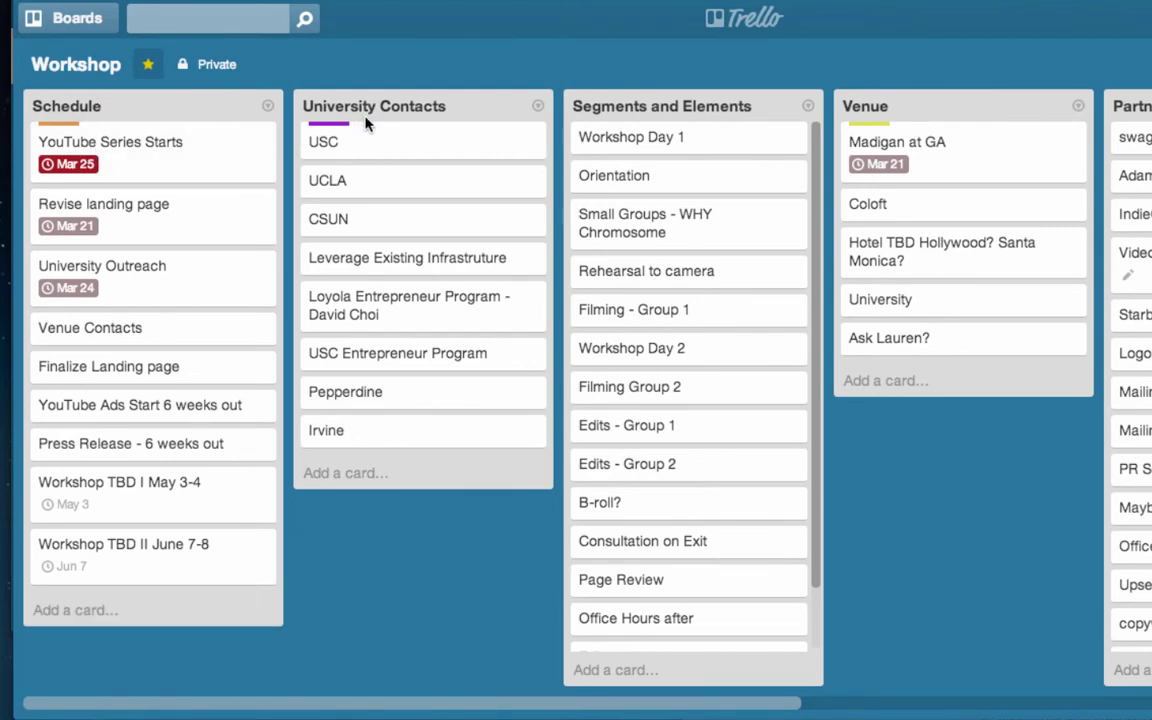
{"action": "mouse_move", "coordinate": [424, 180]}
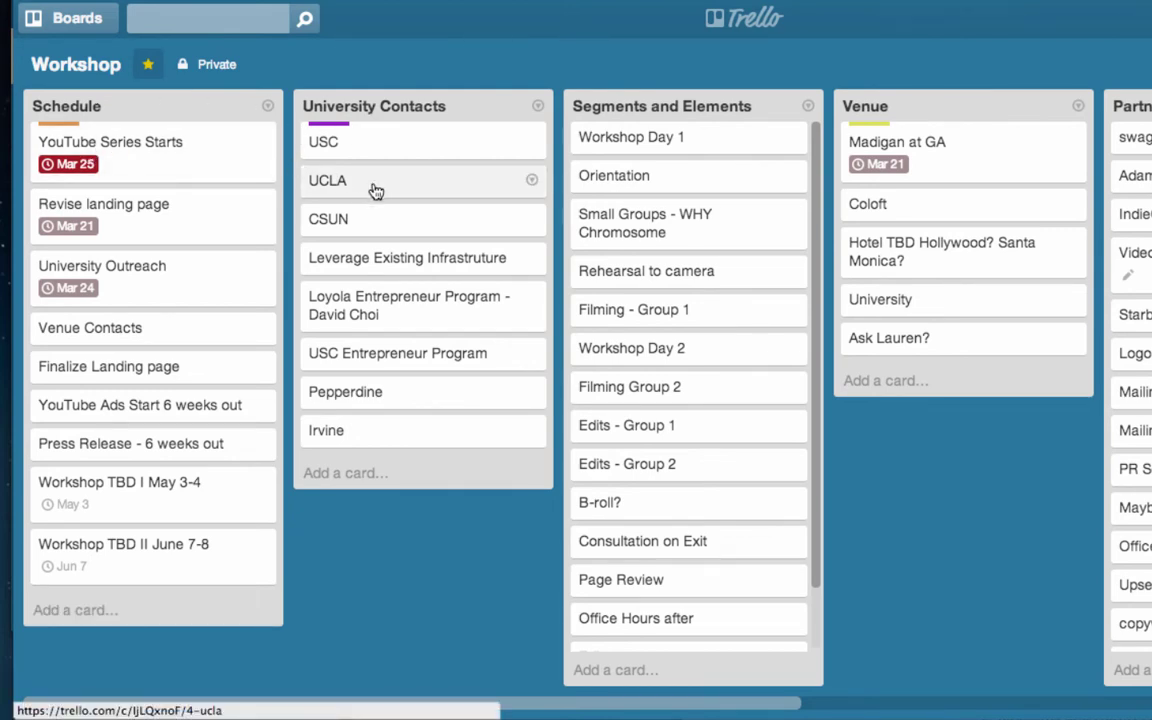
Reorder University Contacts cards as a demo, ending back at USC, UCLA, CSUN.
{"action": "left_click_drag", "start_coordinate": [375, 184], "coordinate": [371, 135]}
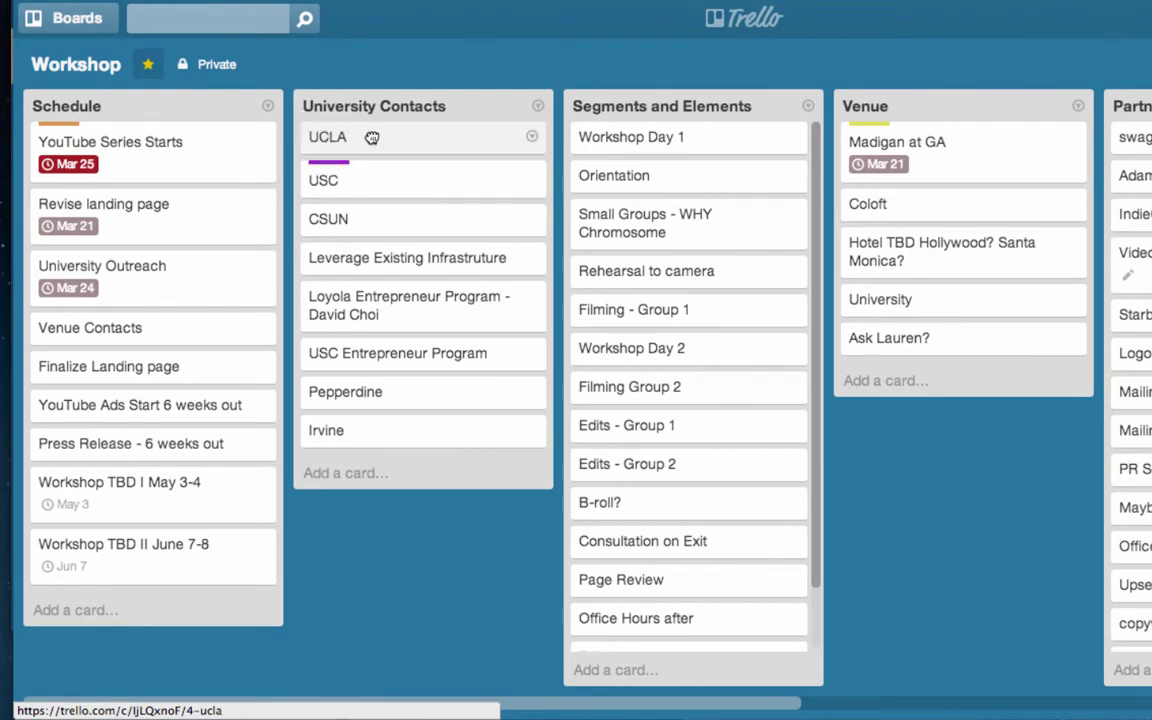
{"action": "left_click_drag", "start_coordinate": [393, 222], "coordinate": [393, 175]}
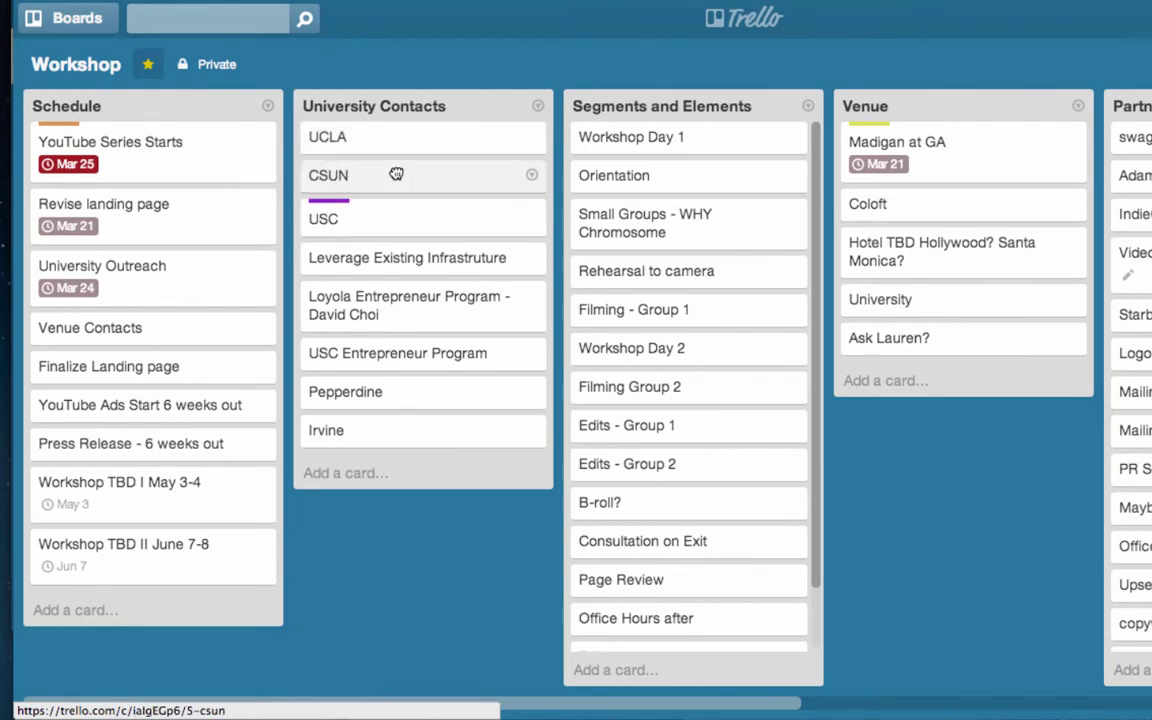
{"action": "left_click_drag", "start_coordinate": [411, 221], "coordinate": [406, 134]}
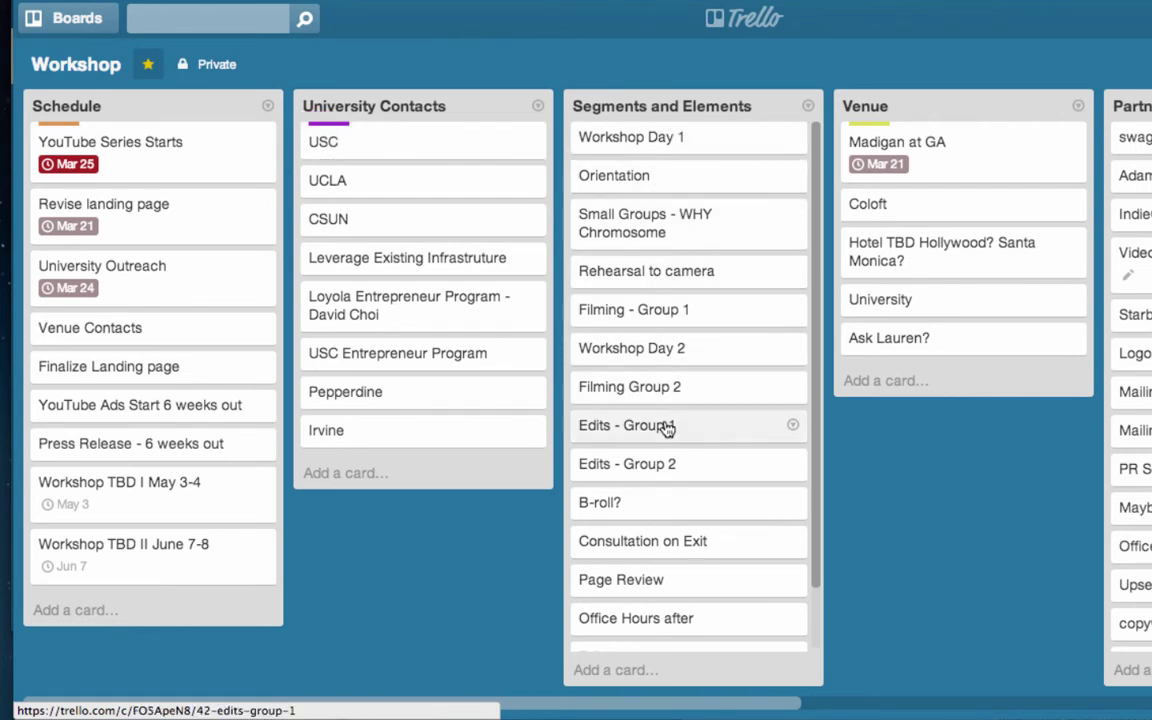